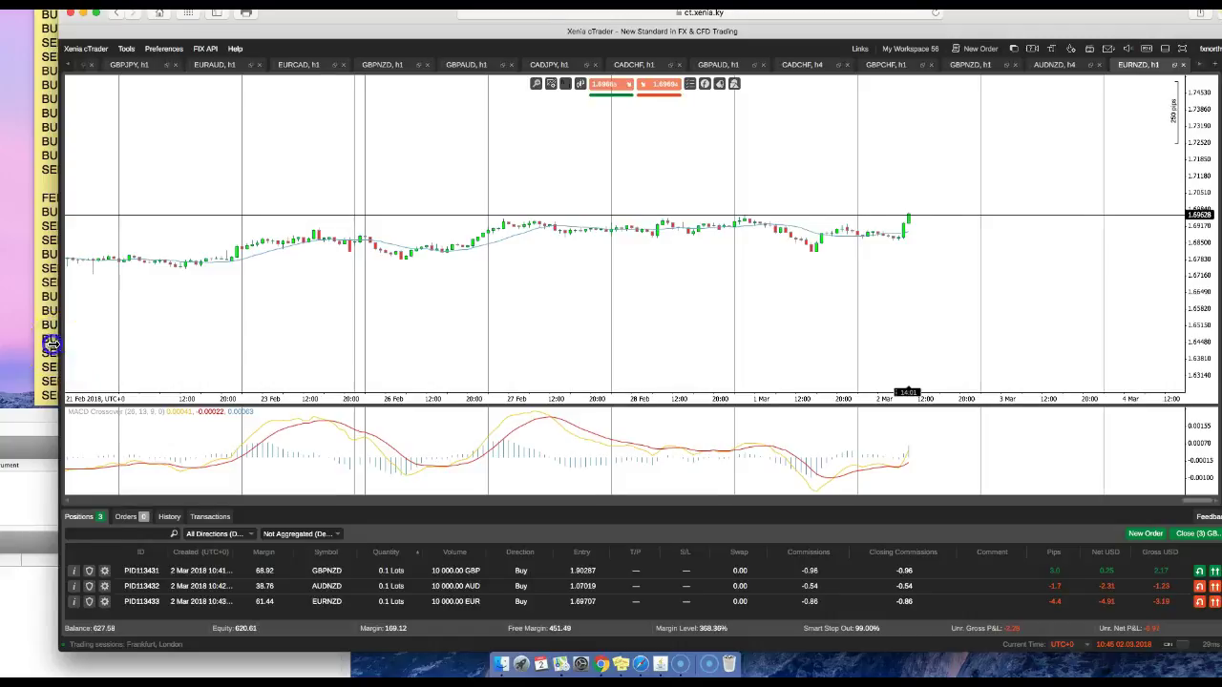
Step: Widen the window and enlarge the EURNZD hourly price panel above the MACD panel
drag(52, 344, 39, 343)
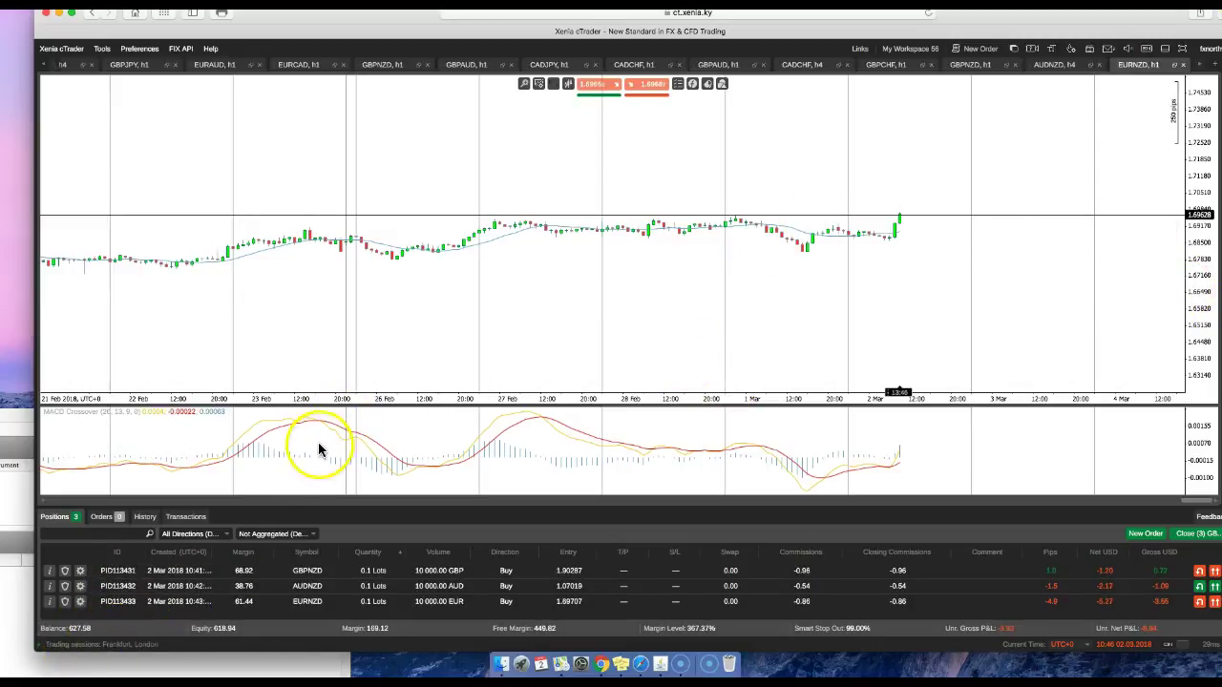
click(672, 353)
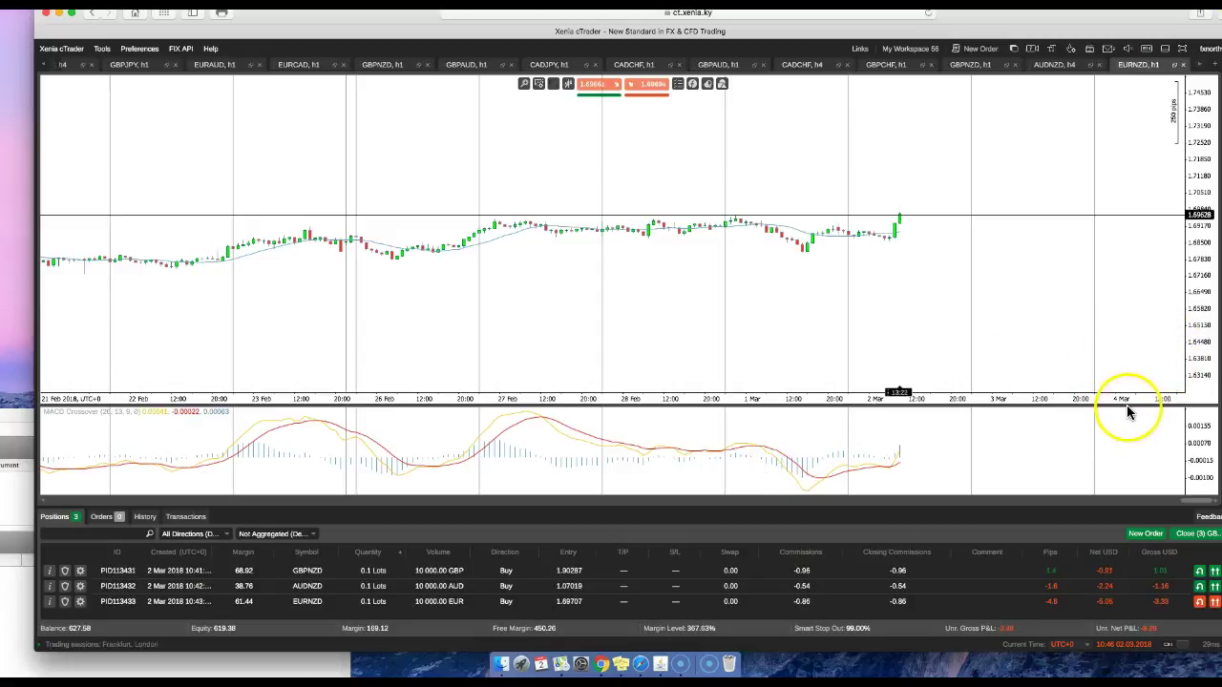
drag(1126, 406, 1127, 416)
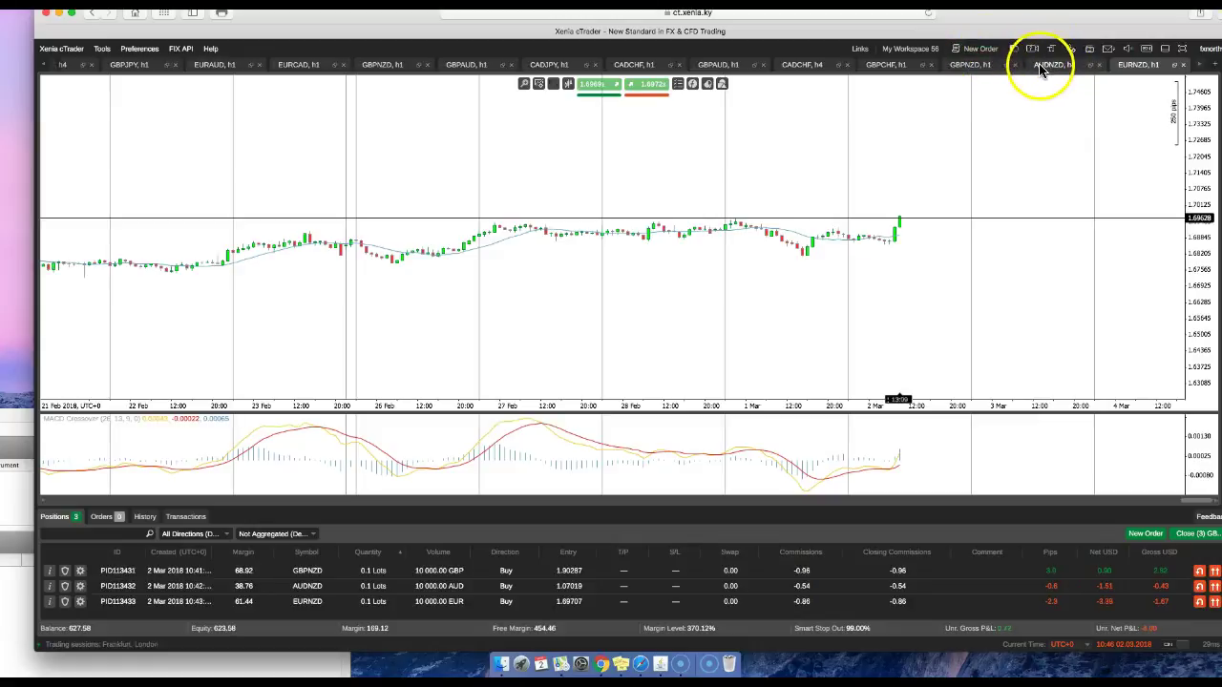
click(1125, 65)
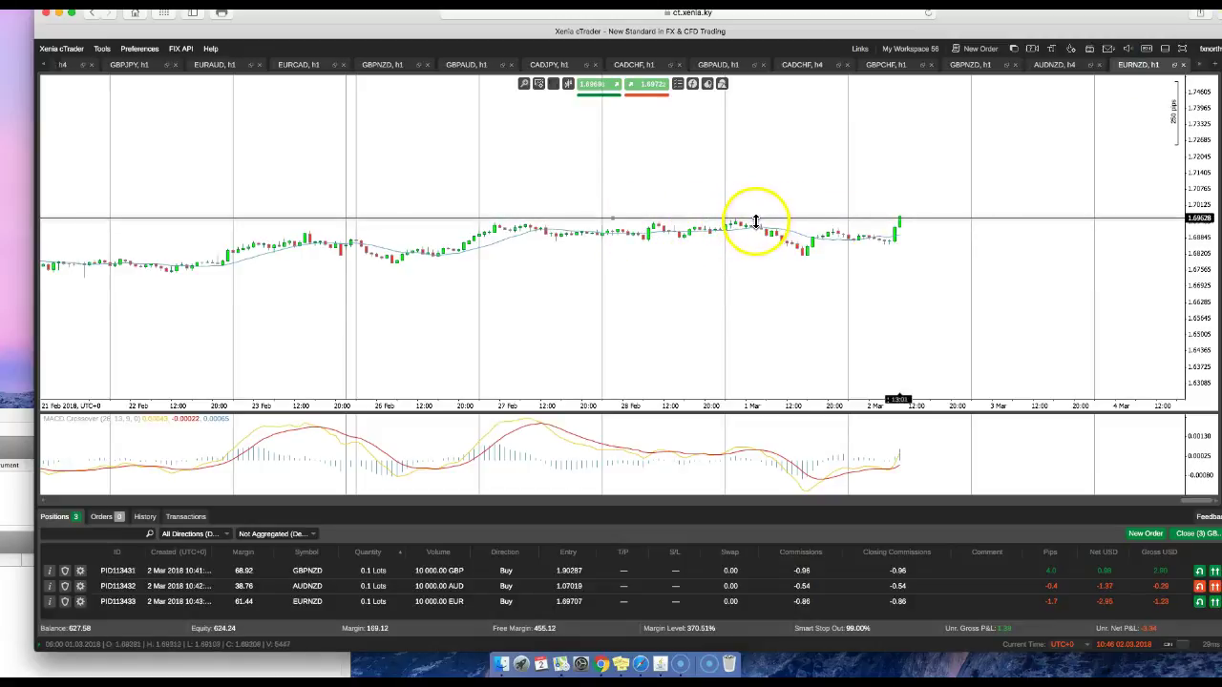
Step: Switch to the AUDNZD 4-hour chart and view its 0.1-lot buy position line
click(1055, 65)
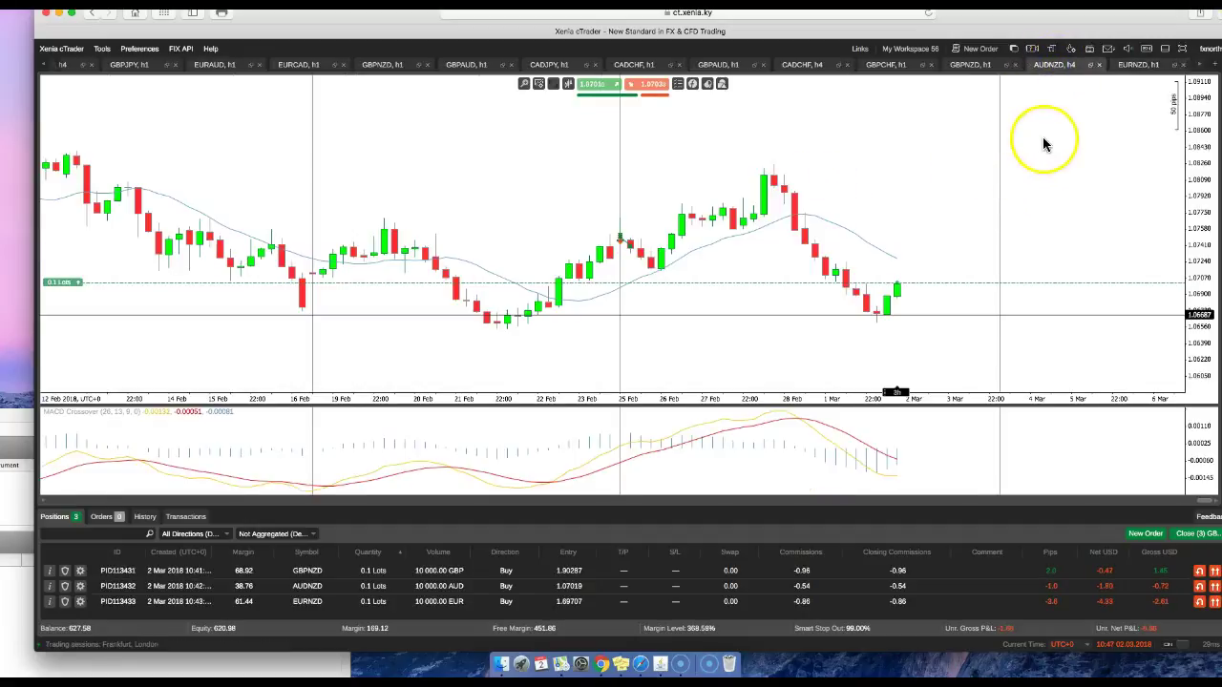
click(1191, 275)
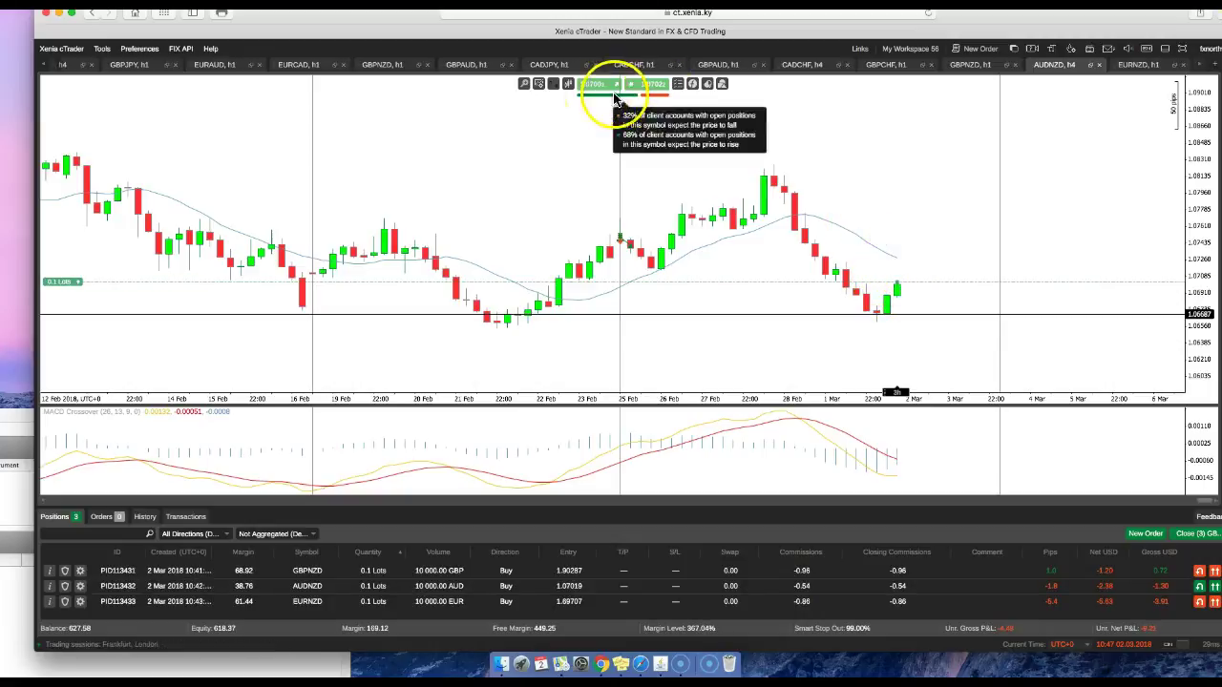
click(896, 261)
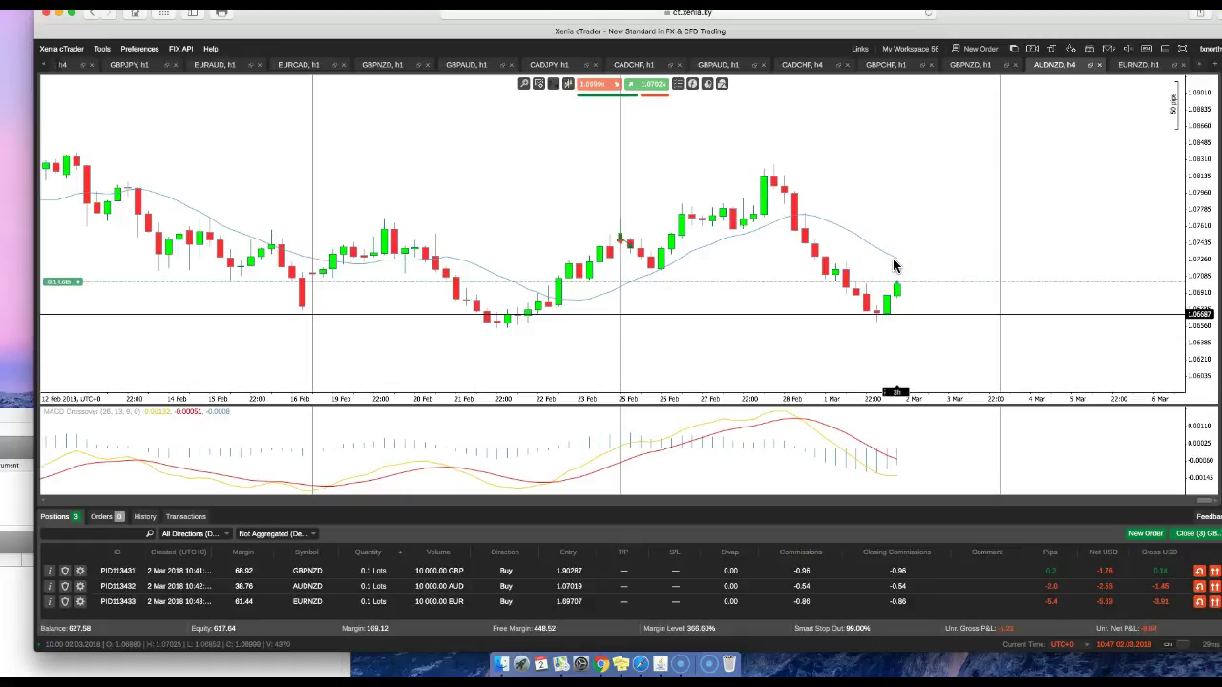
click(952, 67)
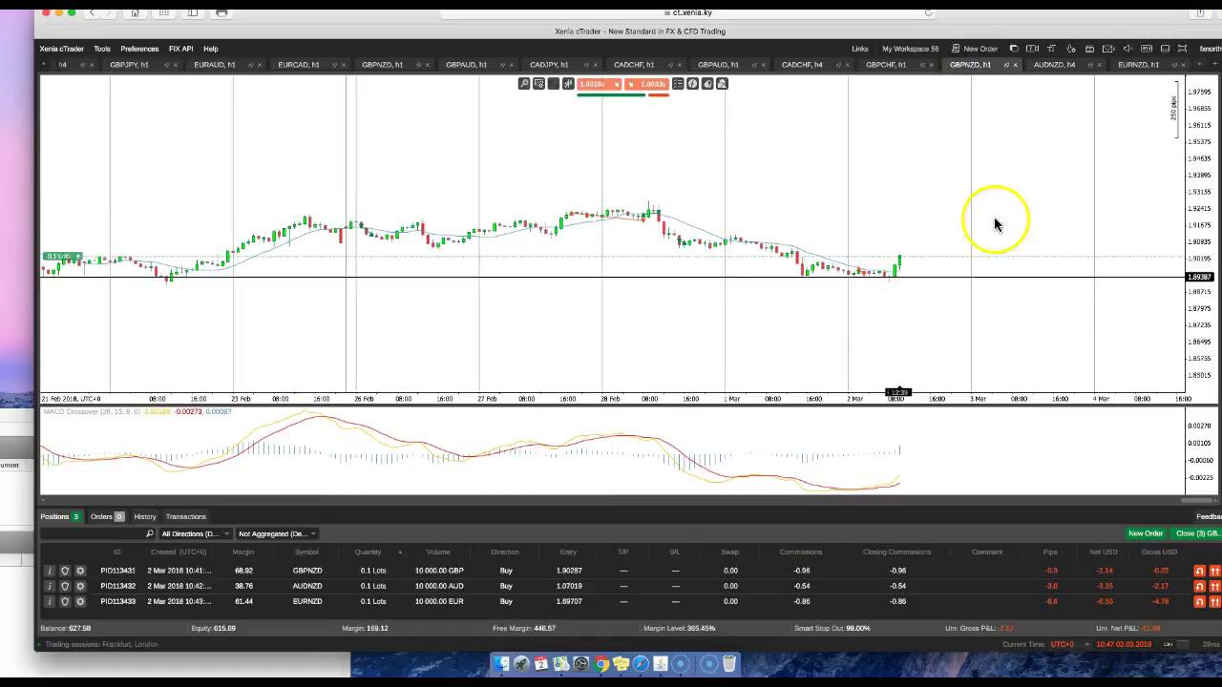
drag(1187, 292, 1179, 260)
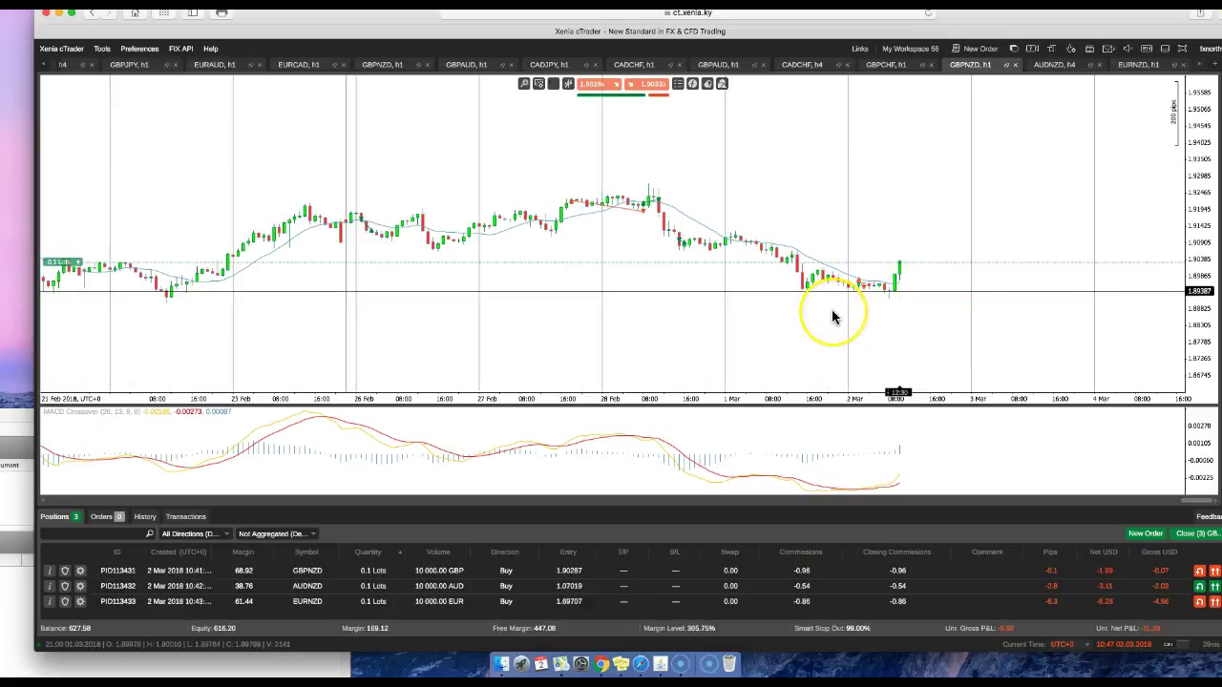
click(879, 319)
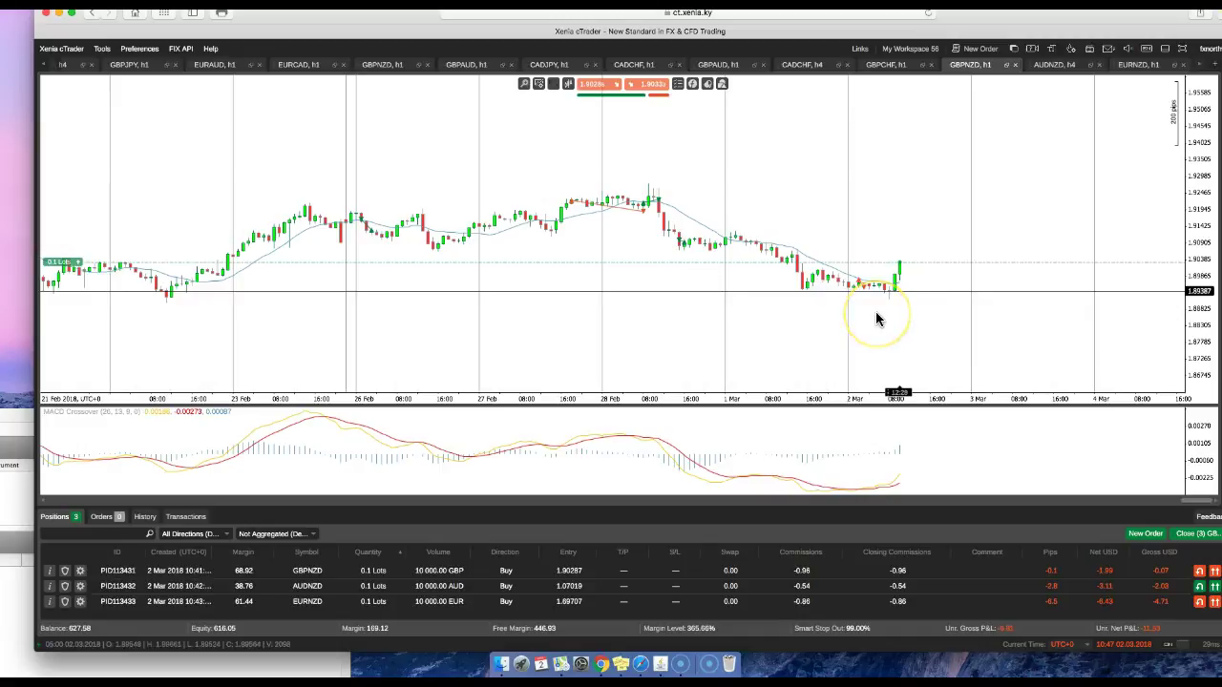
click(1060, 69)
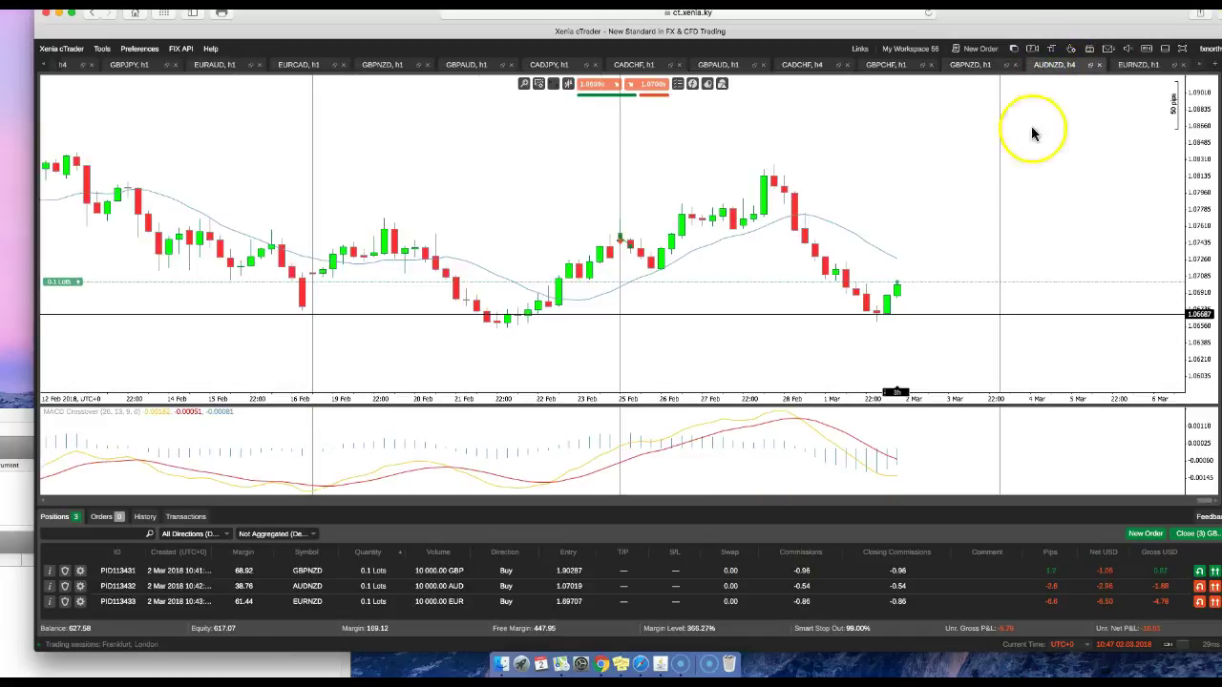
Step: Show the AUDNZD position's pips and dollar profit, then move to the EURNZD hourly chart
click(907, 284)
click(1123, 64)
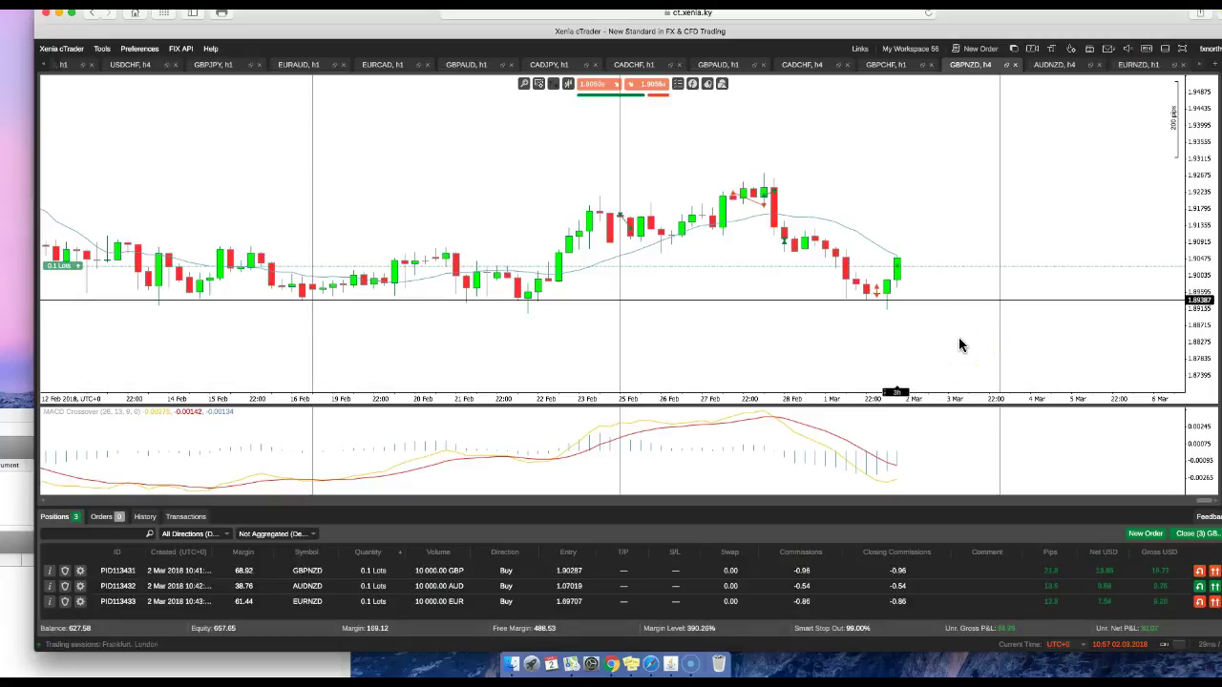
Step: Expand then collapse the GBPNZD position label showing its pips and dollar profit, then view AUDNZD h4
click(1073, 601)
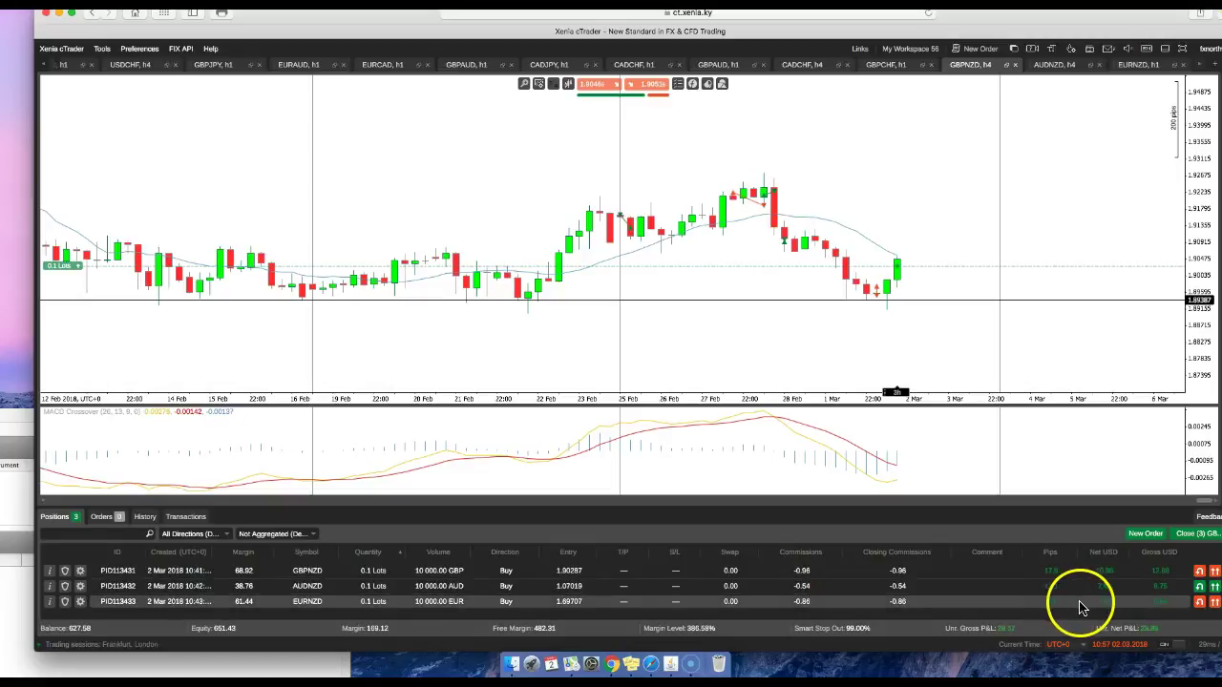
click(1065, 274)
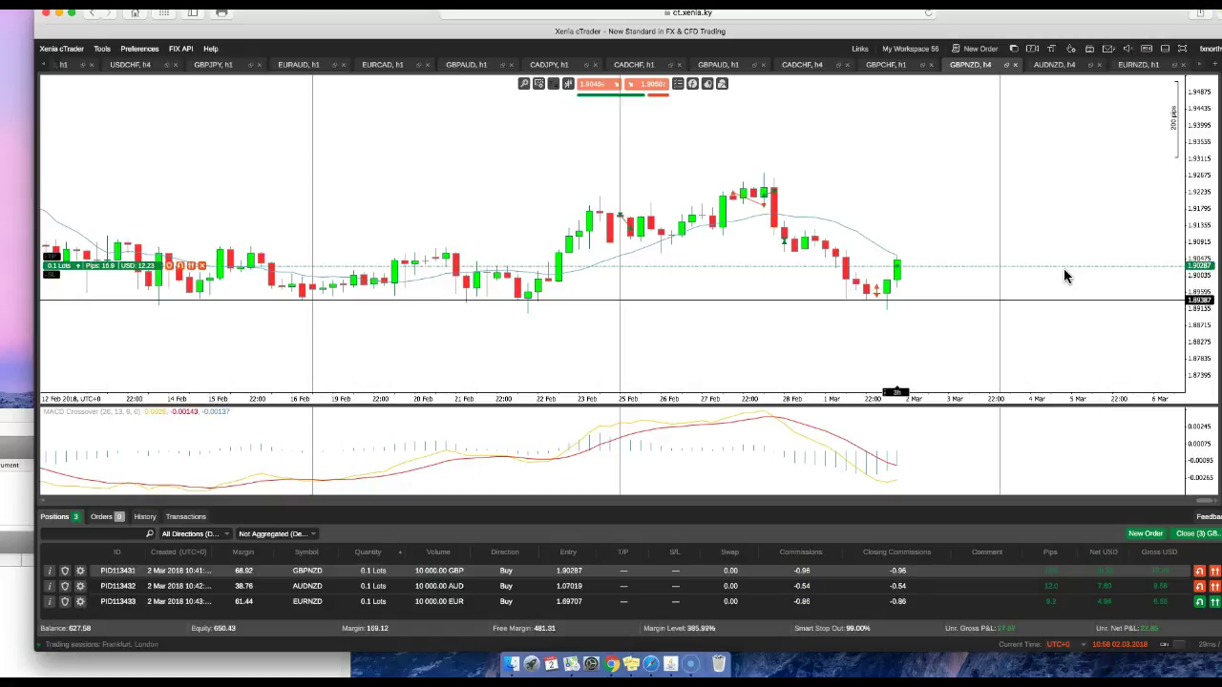
click(1064, 270)
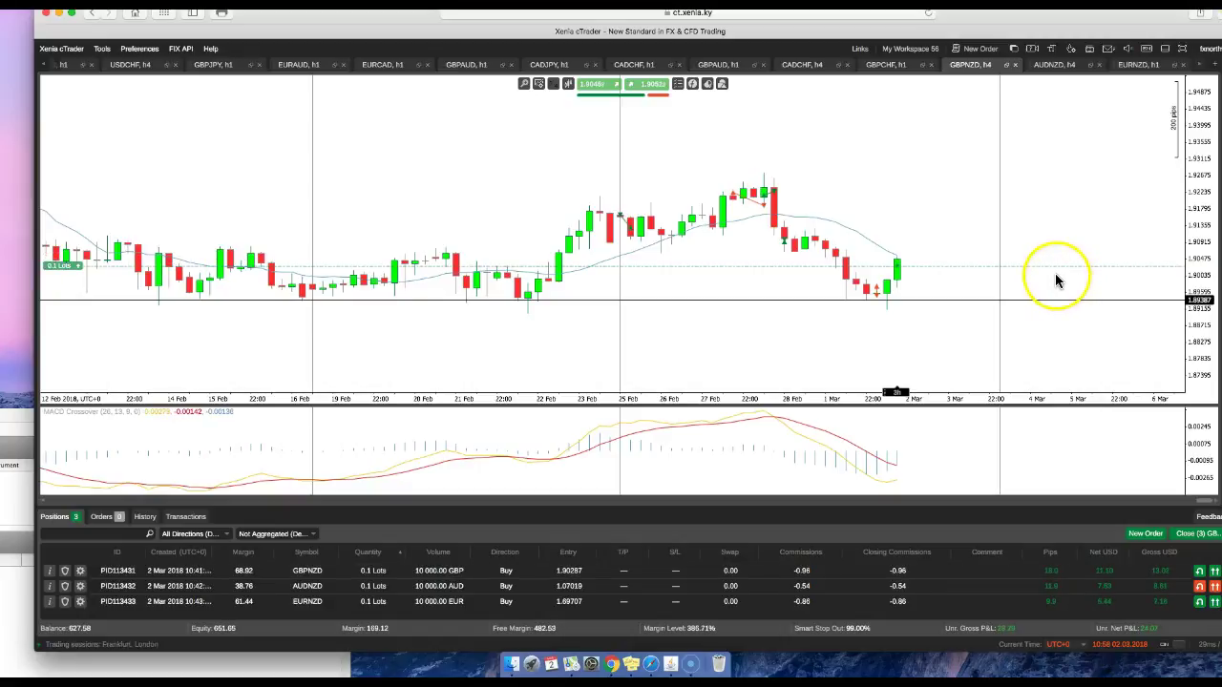
click(991, 221)
click(1054, 63)
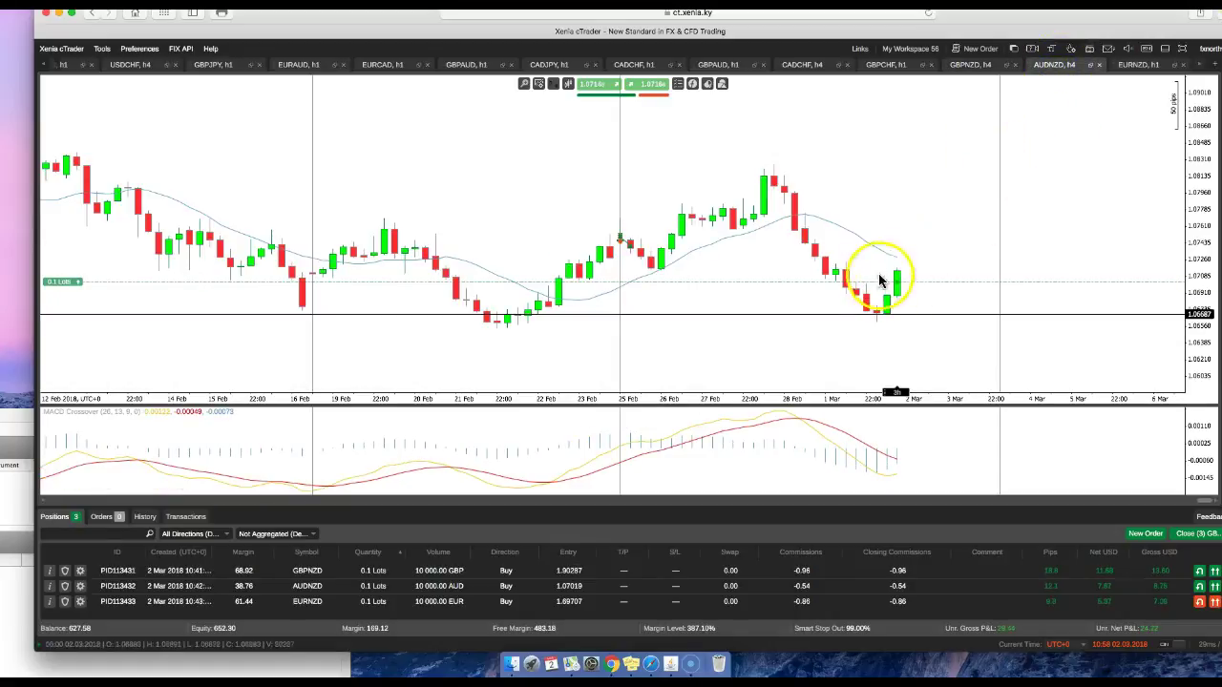
Step: Show the EURNZD 1-hour chart and slightly rescale its price axis
click(1130, 65)
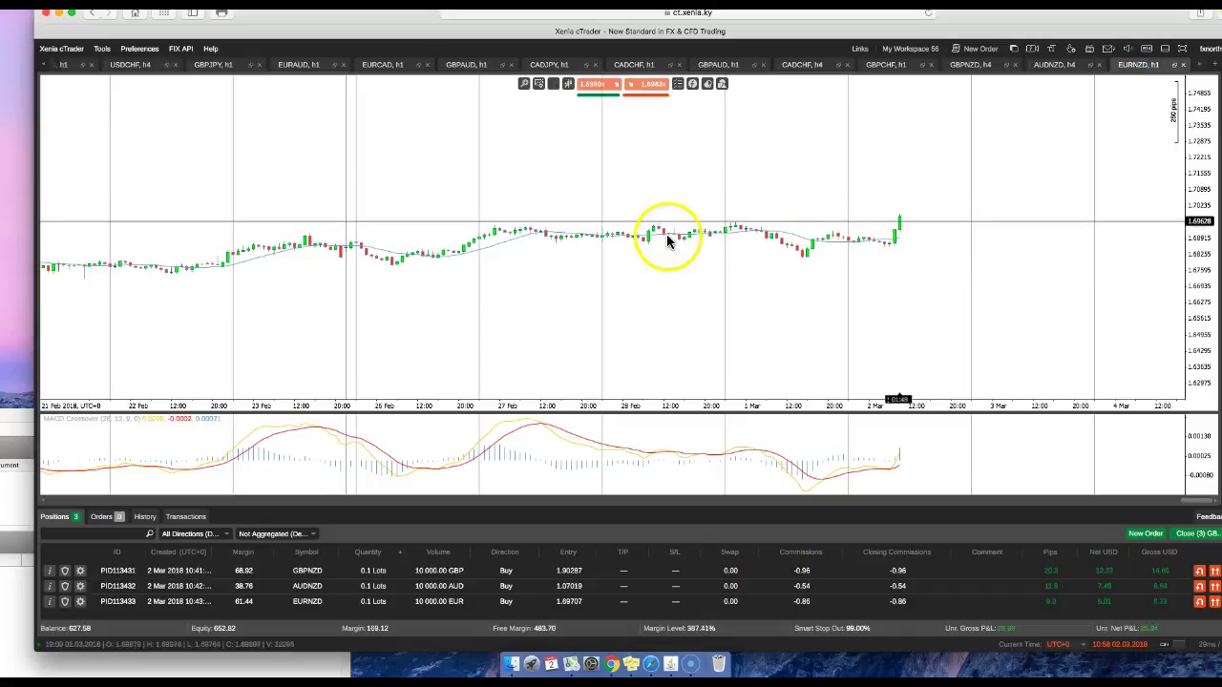
drag(1197, 264, 1198, 258)
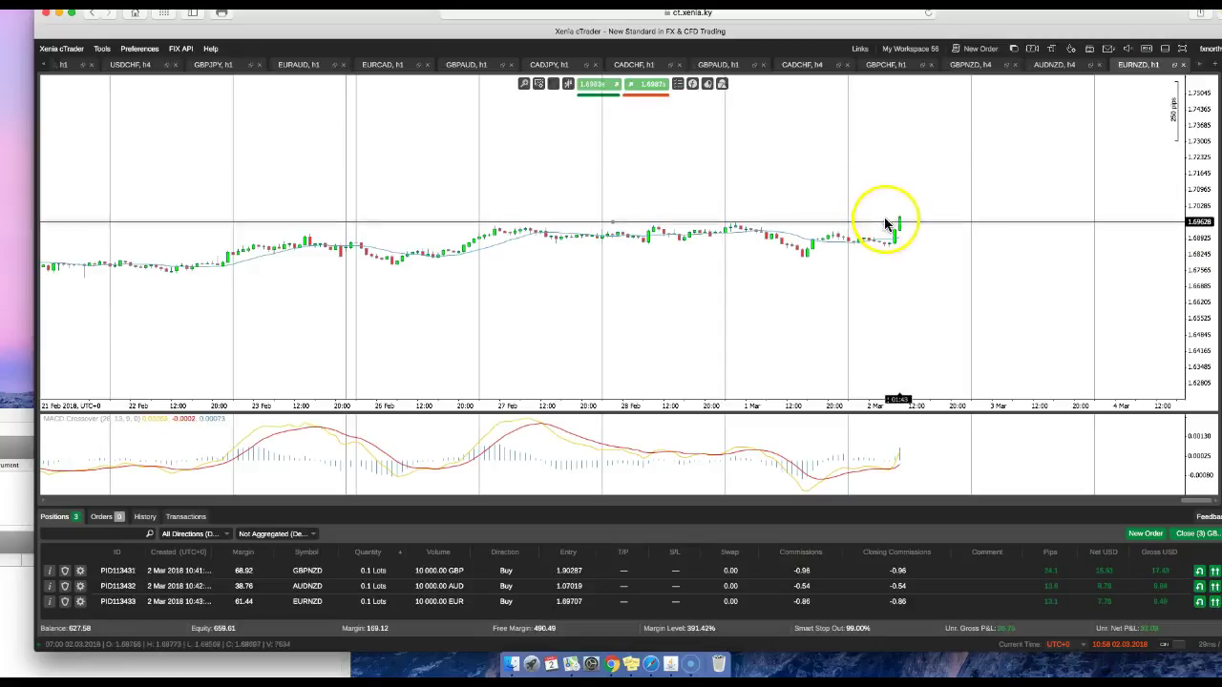
click(699, 168)
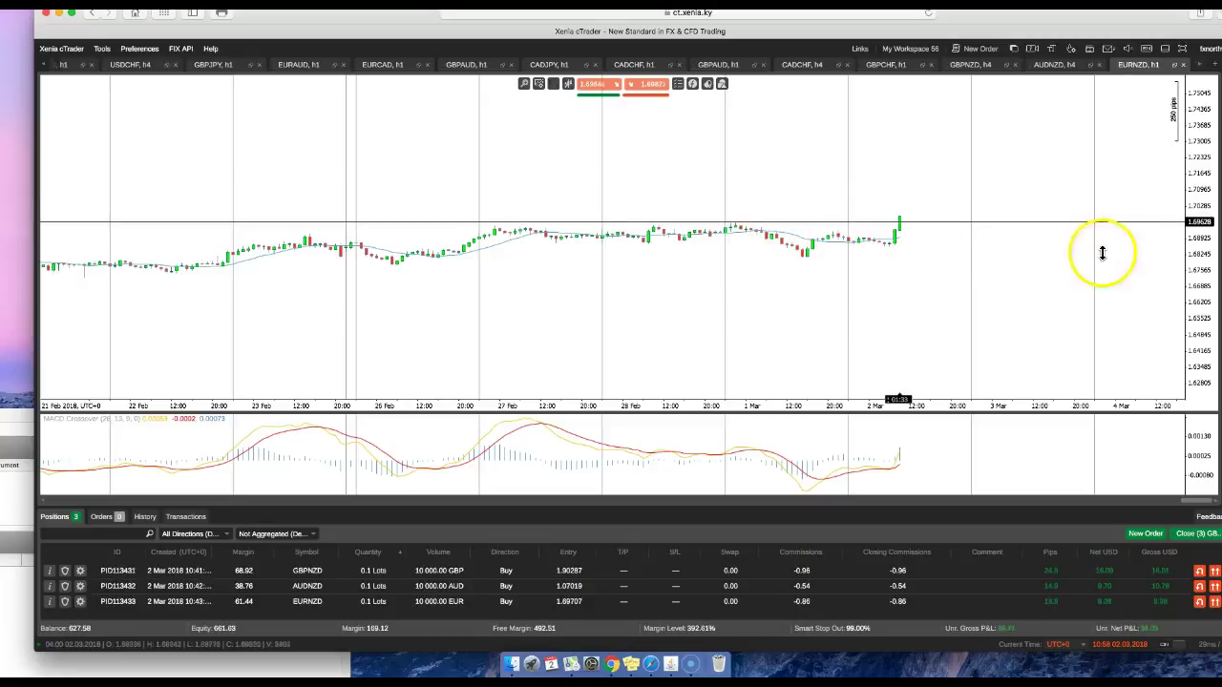
Step: Check the chart template list, then zoom the EURNZD hourly chart onto recent days and prices
click(539, 83)
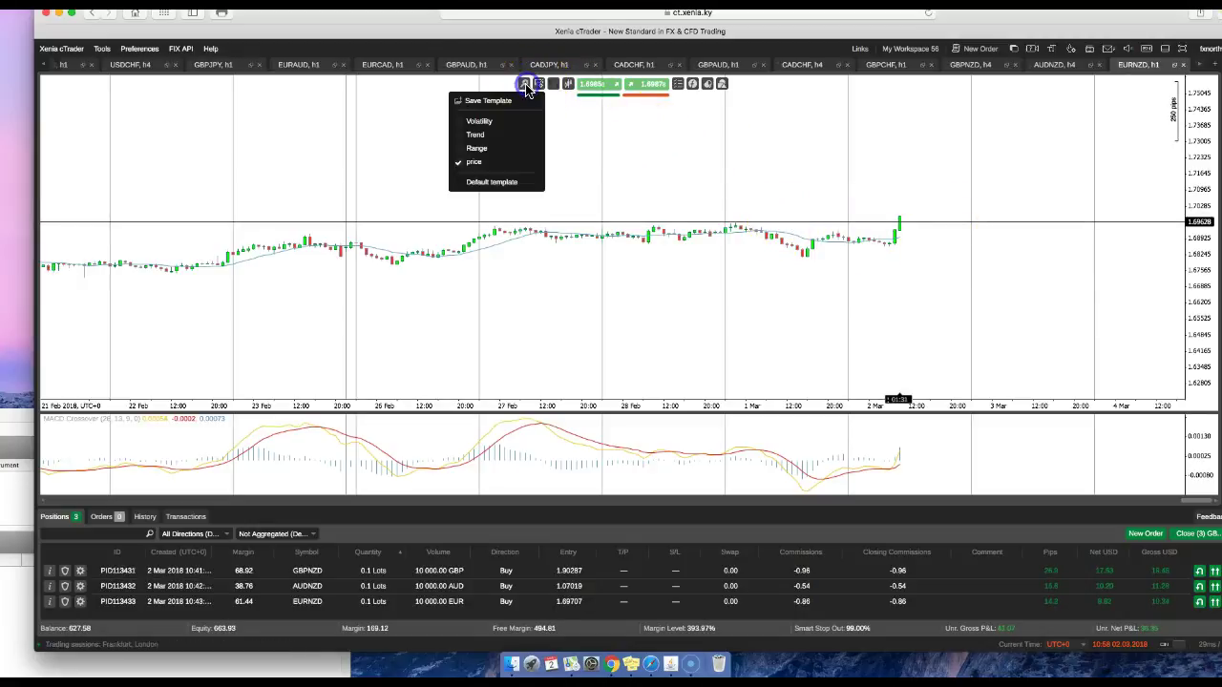
click(621, 156)
scroll(621, 156, up, 2)
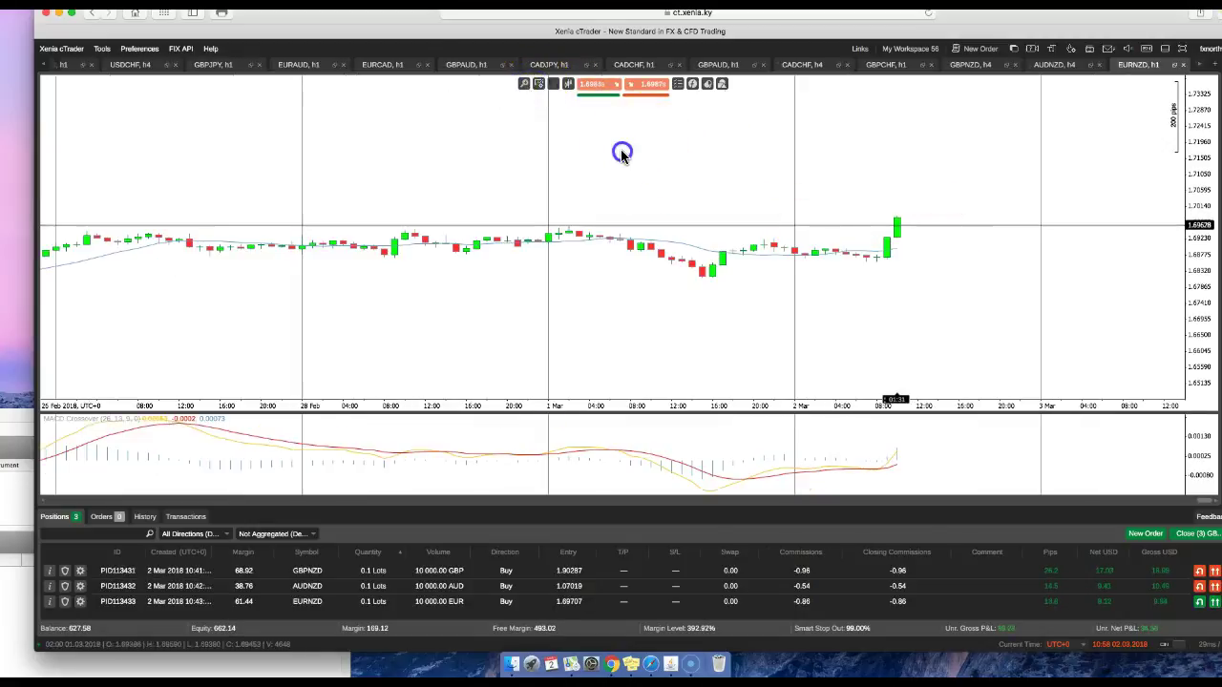
click(1192, 286)
click(1033, 314)
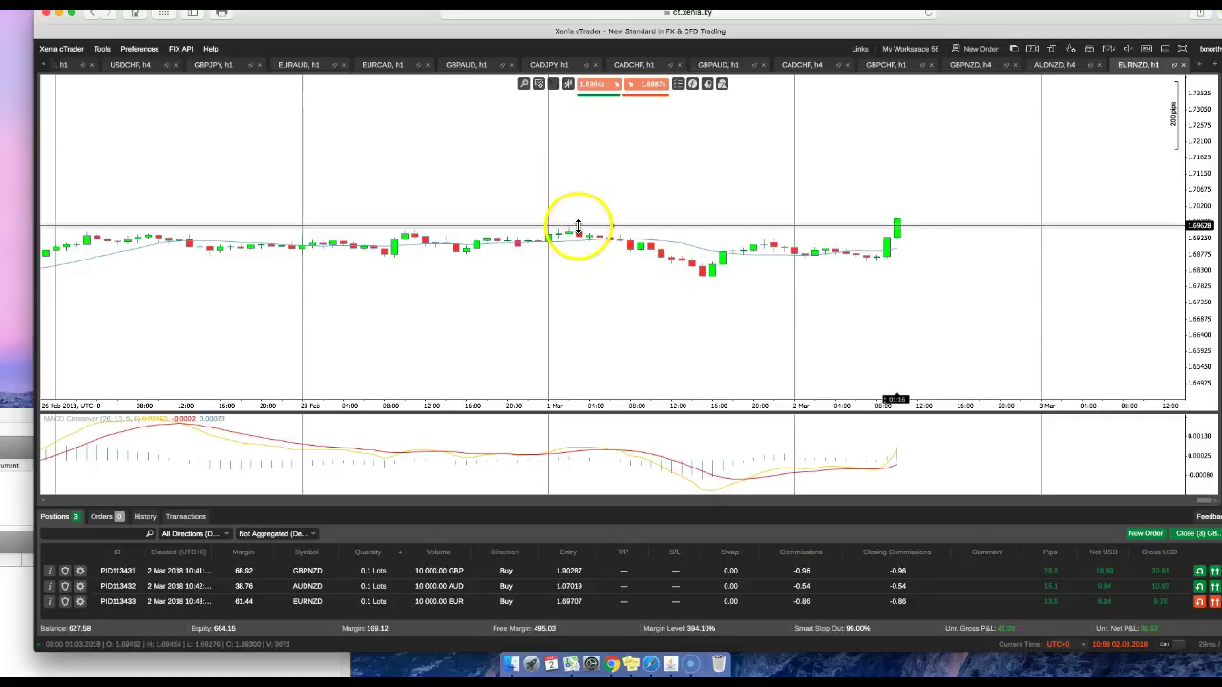
click(748, 288)
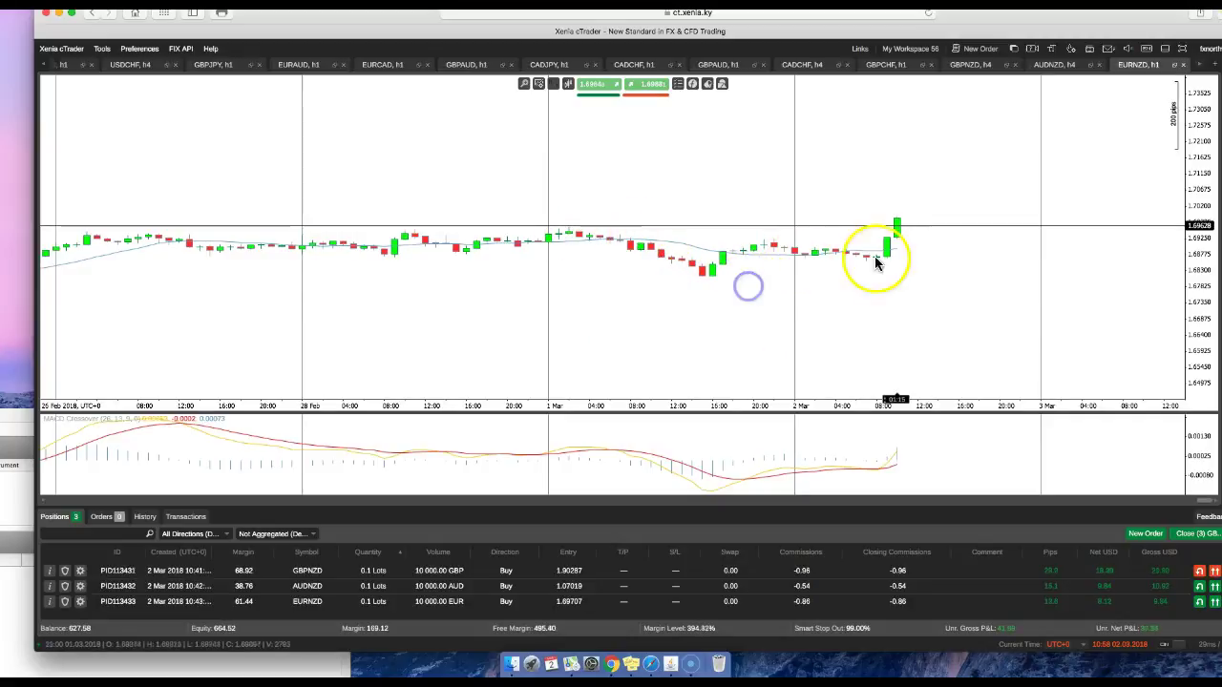
click(923, 279)
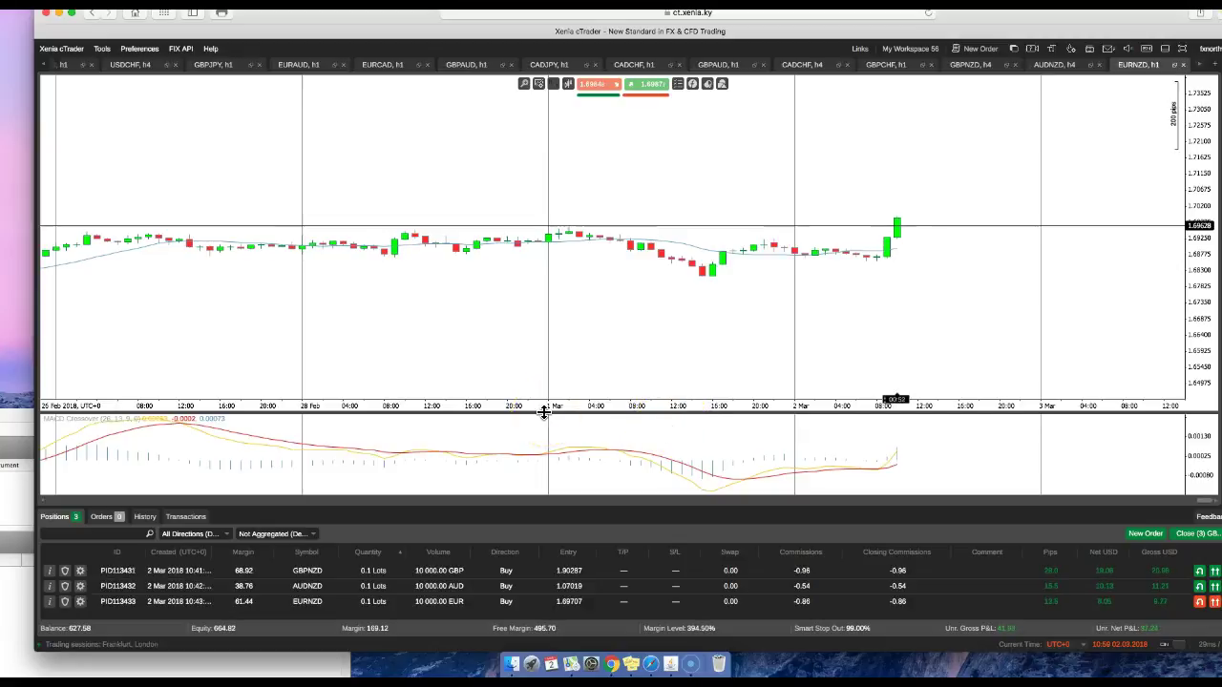
click(979, 65)
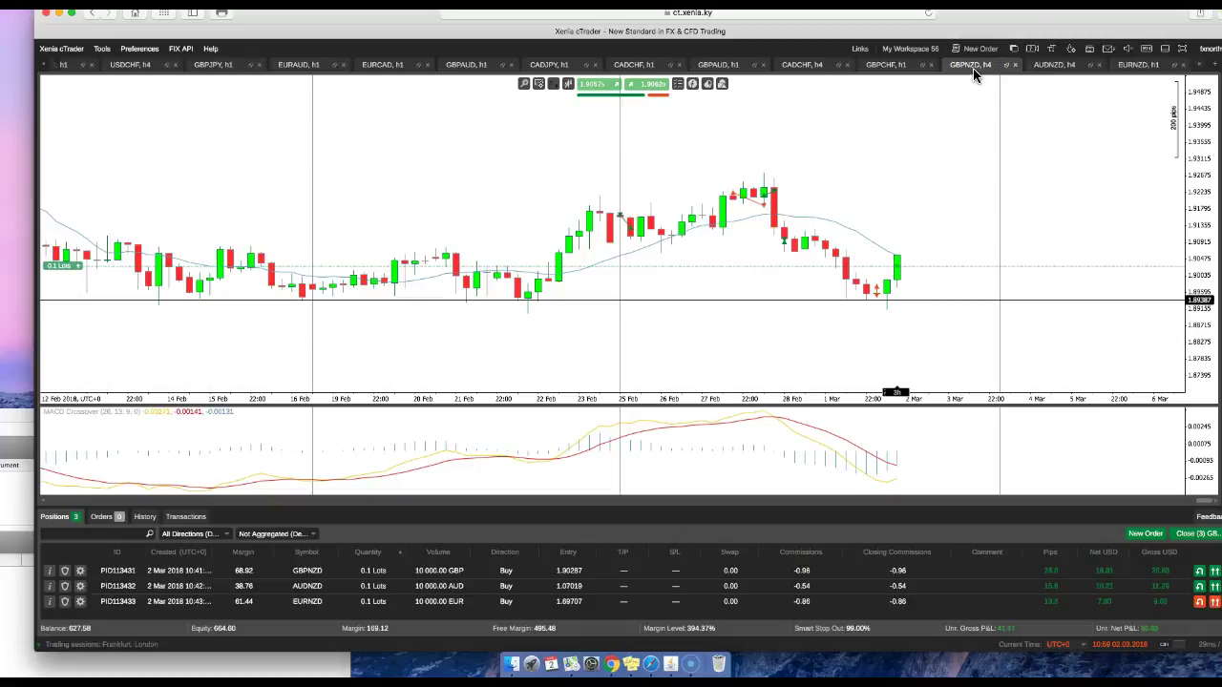
click(1062, 67)
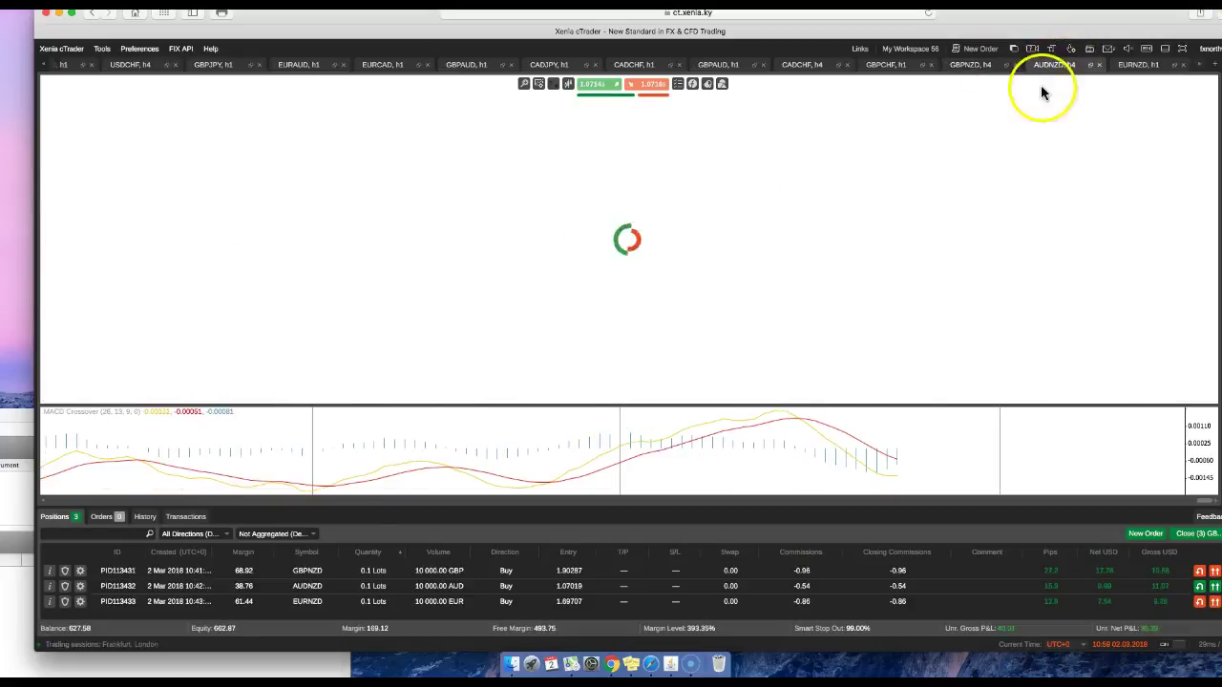
click(1137, 66)
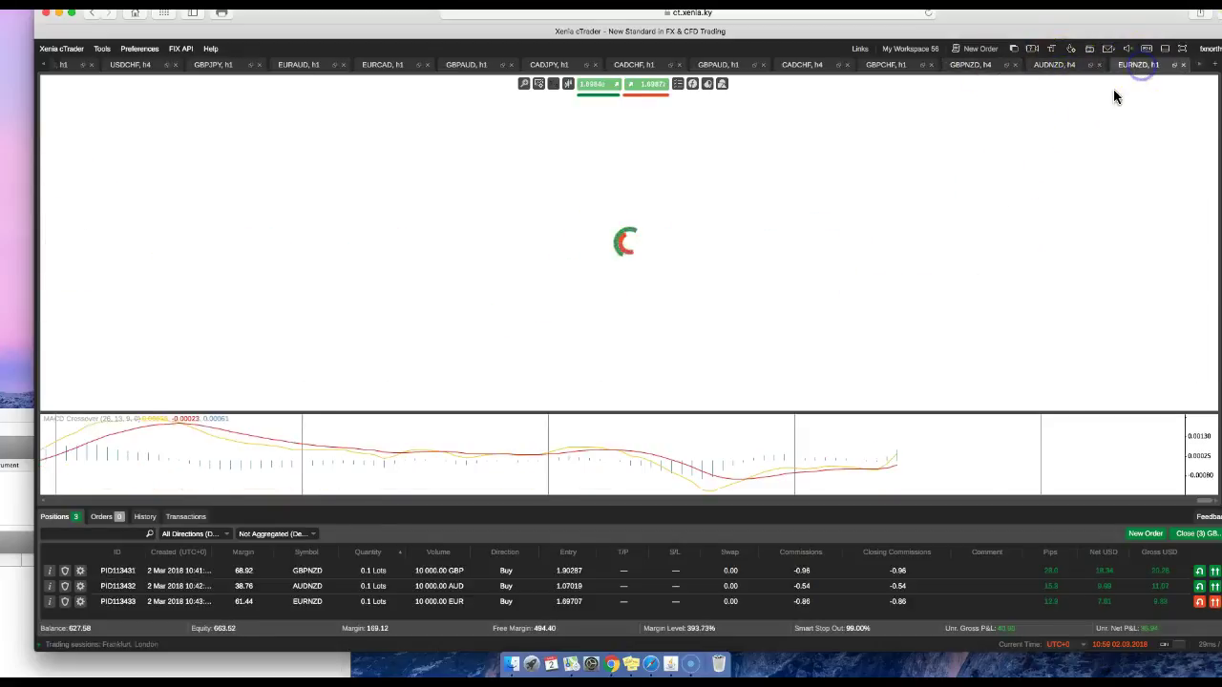
click(1023, 218)
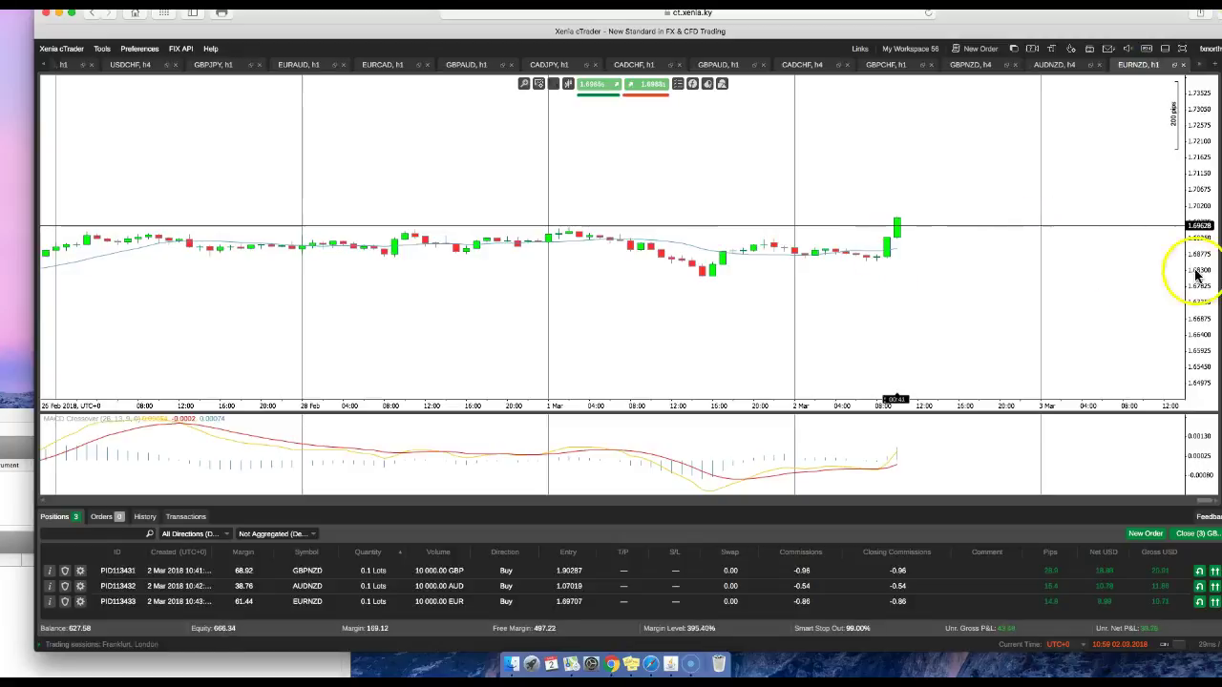